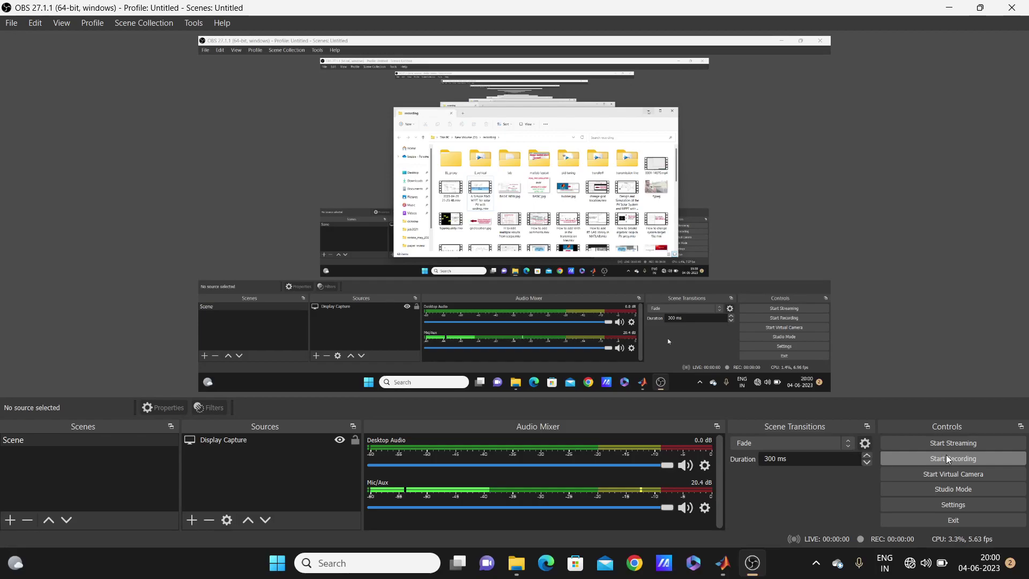
Minimize OBS Studio so the PandObasedMPPTsolar Simulink model fills the screen.
{"action": "left_click", "coordinate": [946, 455]}
{"action": "left_click", "coordinate": [949, 7]}
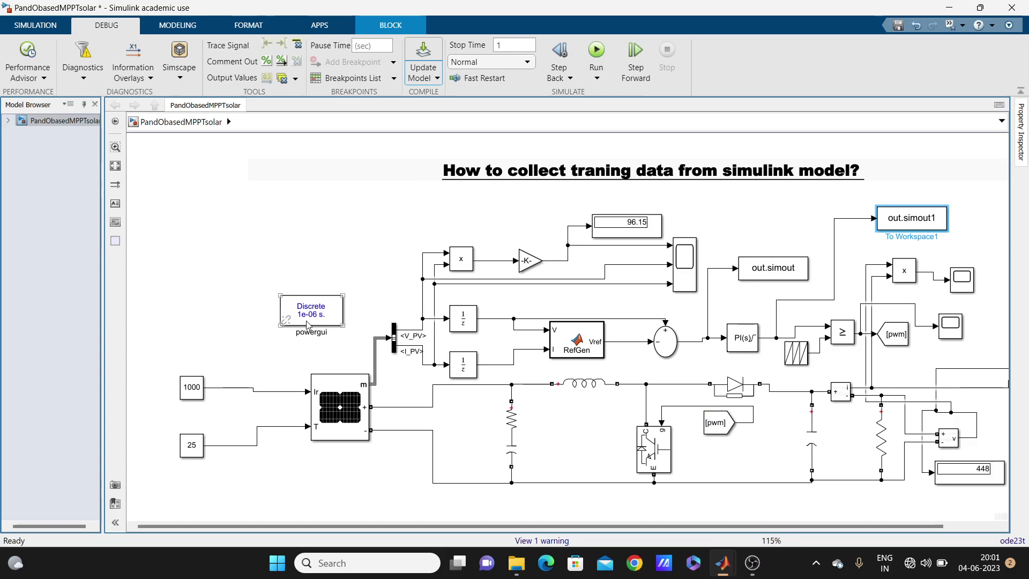
{"action": "left_click", "coordinate": [114, 167]}
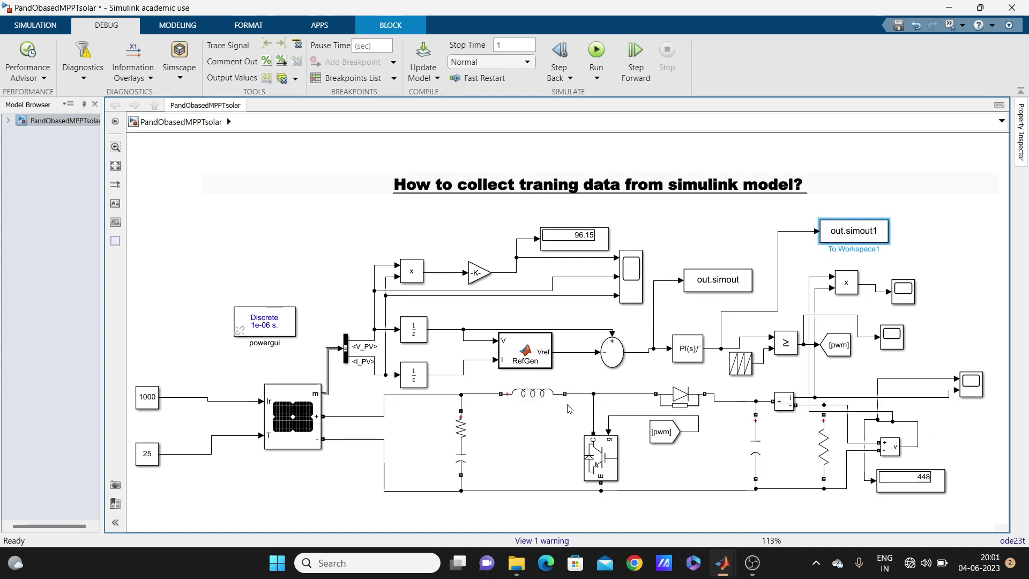
{"action": "left_click", "coordinate": [543, 362]}
{"action": "left_click", "coordinate": [541, 361]}
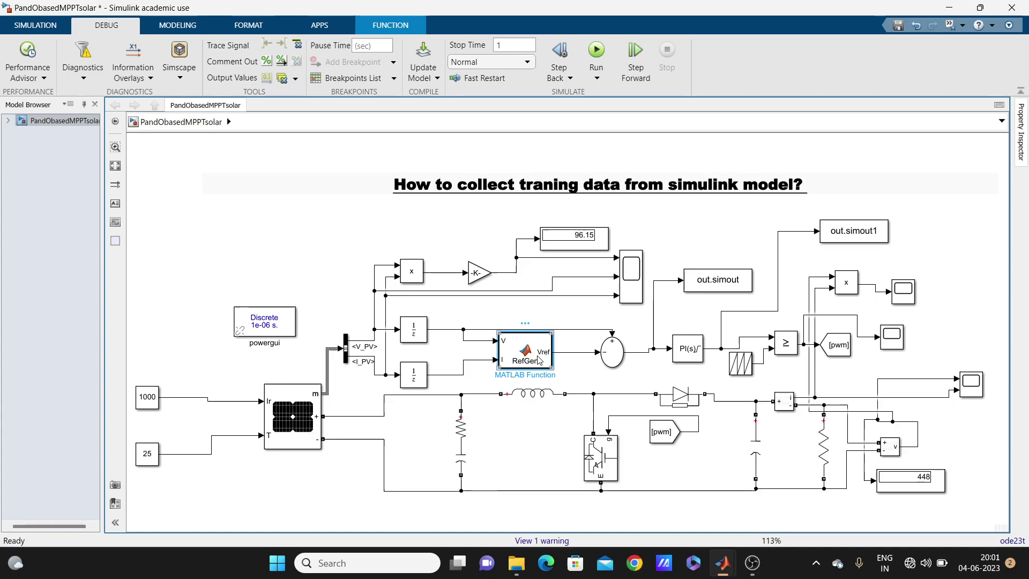
{"action": "left_click", "coordinate": [695, 351]}
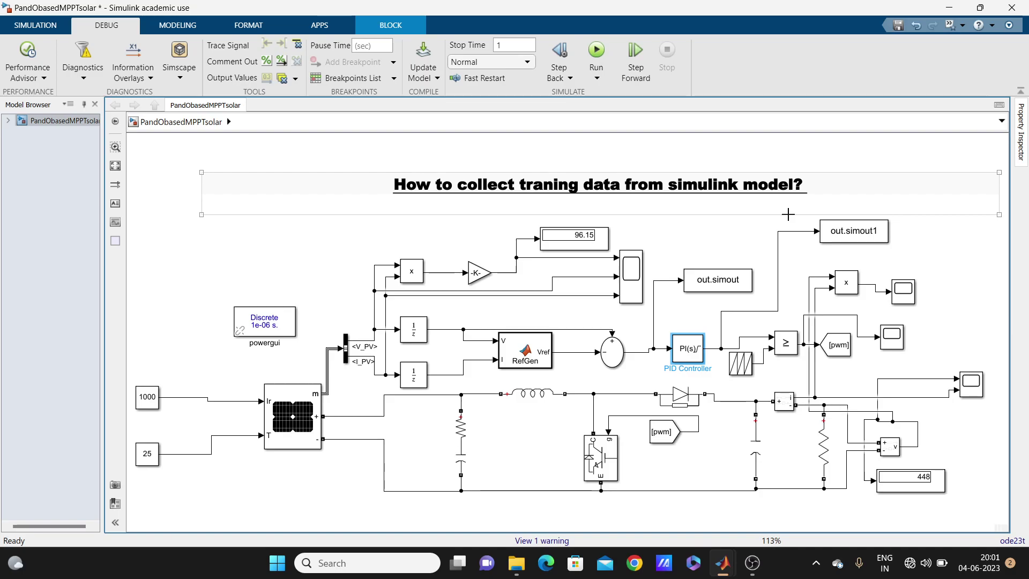
{"action": "left_click", "coordinate": [686, 310]}
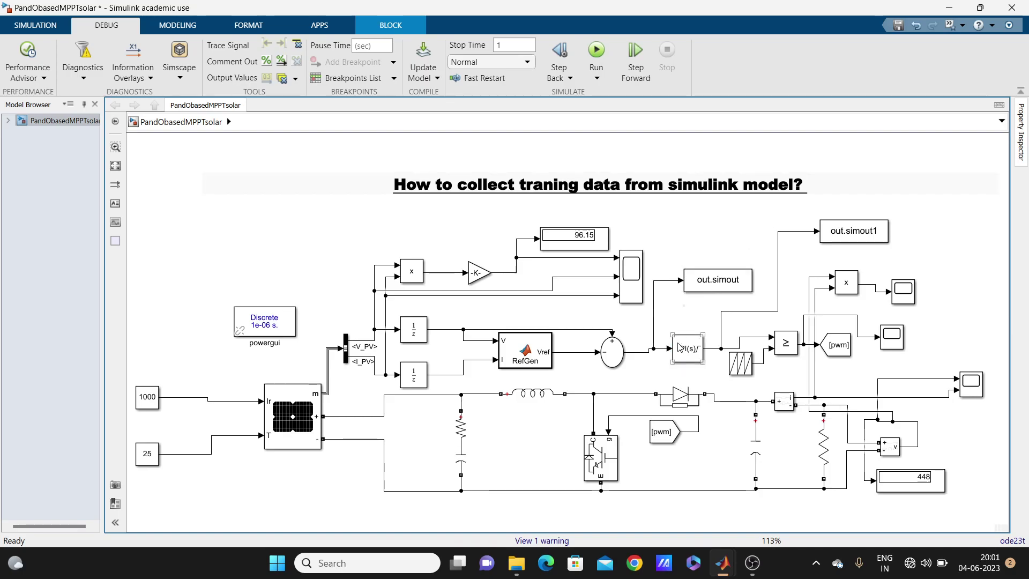
{"action": "left_click", "coordinate": [688, 358]}
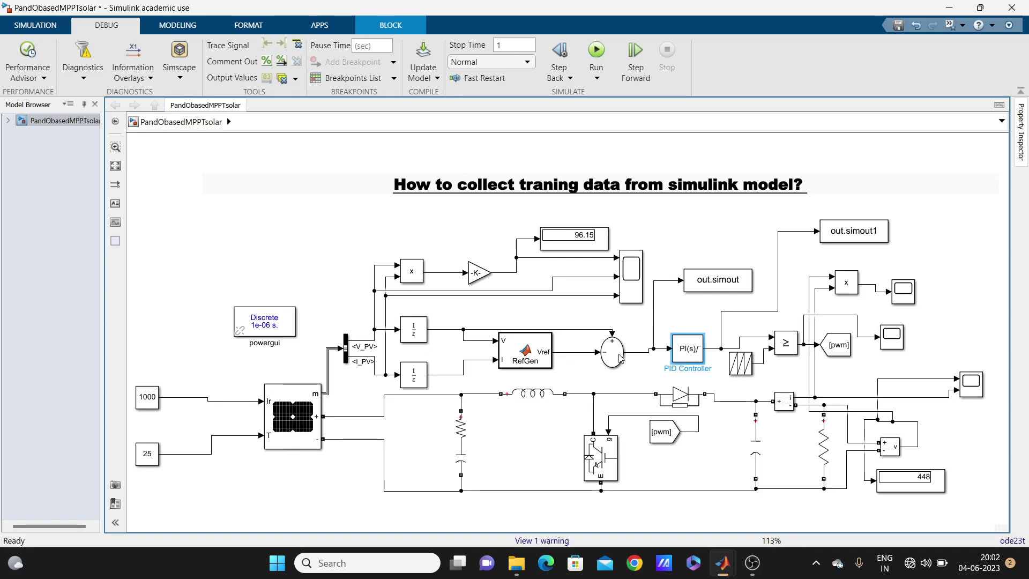
{"action": "left_click", "coordinate": [695, 322]}
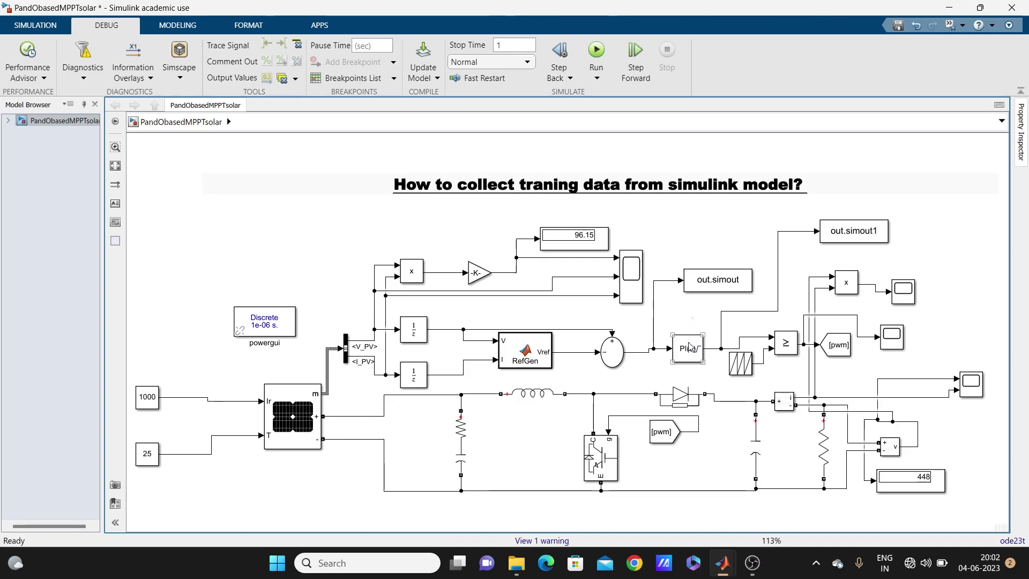
{"action": "left_click", "coordinate": [690, 347]}
{"action": "mouse_move", "coordinate": [687, 324]}
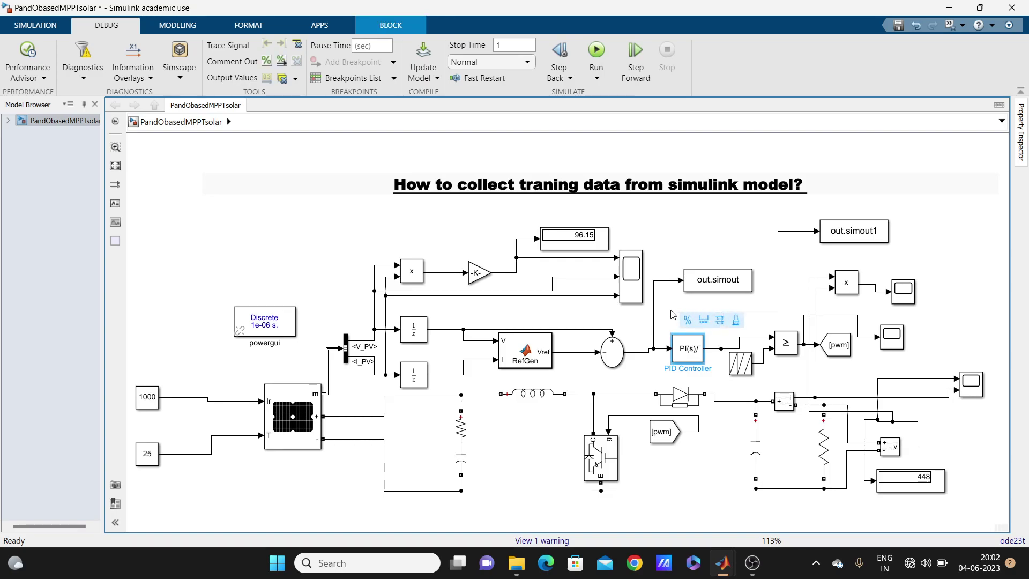
{"action": "left_click", "coordinate": [669, 290]}
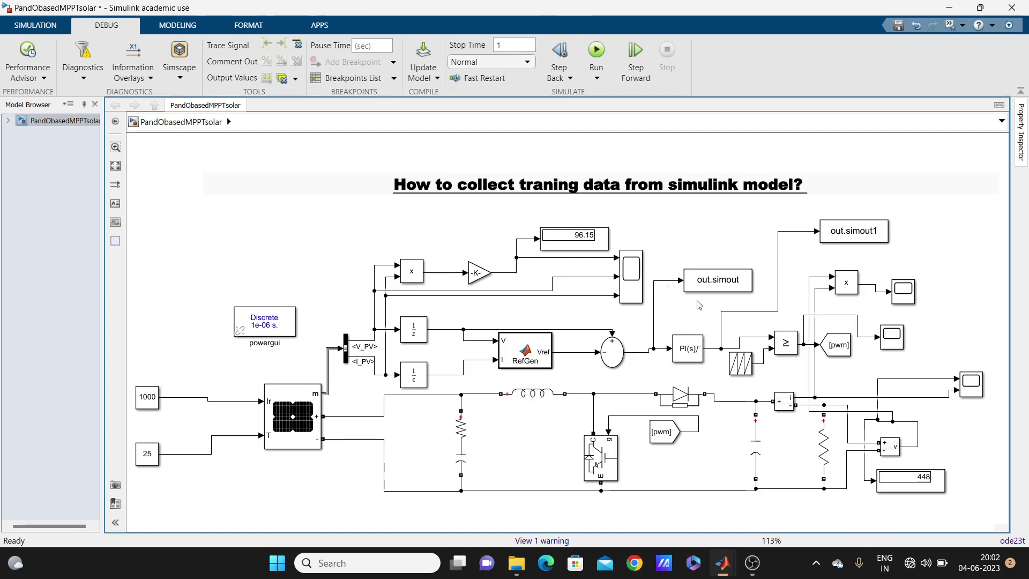
{"action": "left_click", "coordinate": [888, 184]}
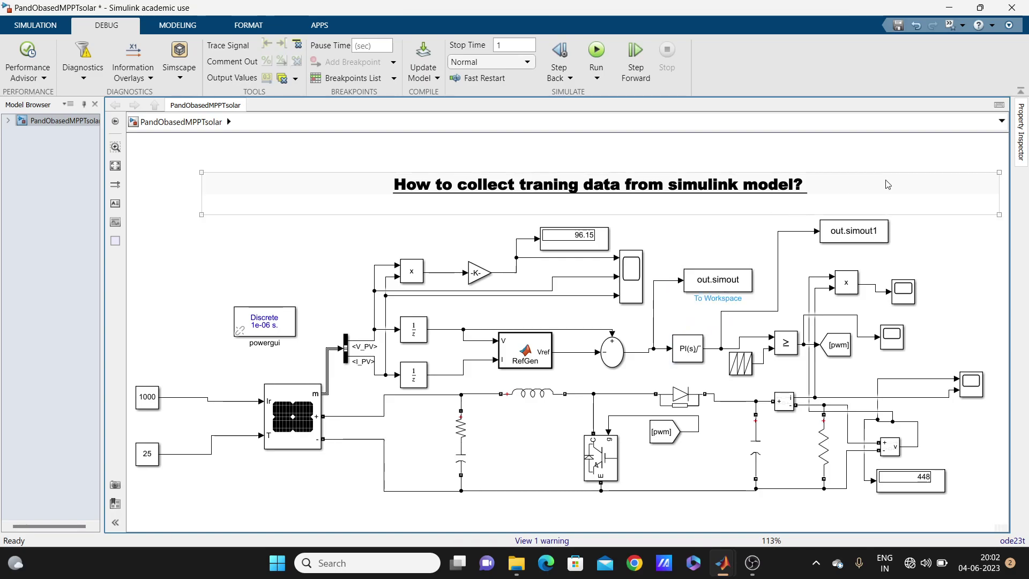
{"action": "double_click", "coordinate": [942, 231]}
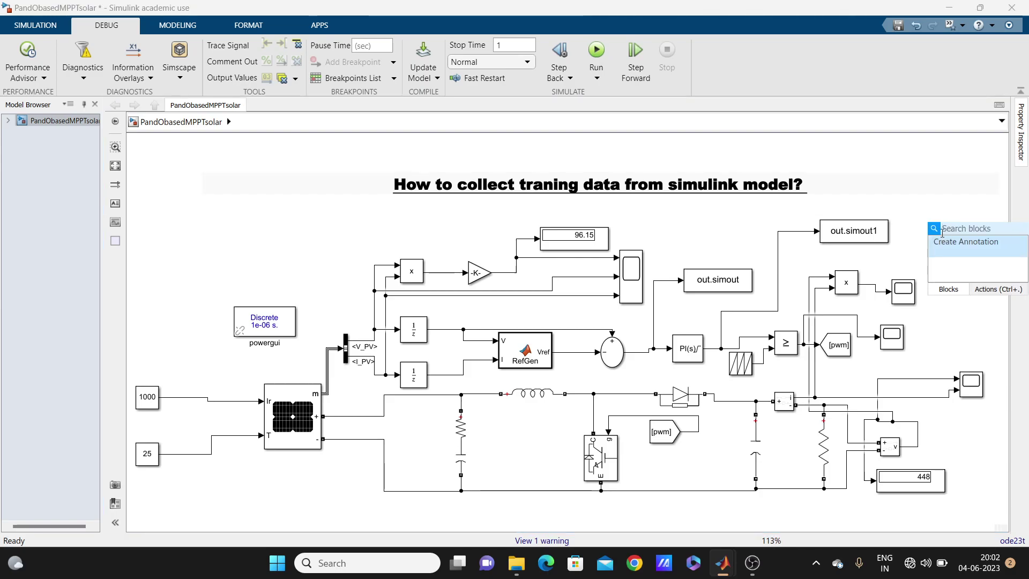
{"action": "type", "text": "to"}
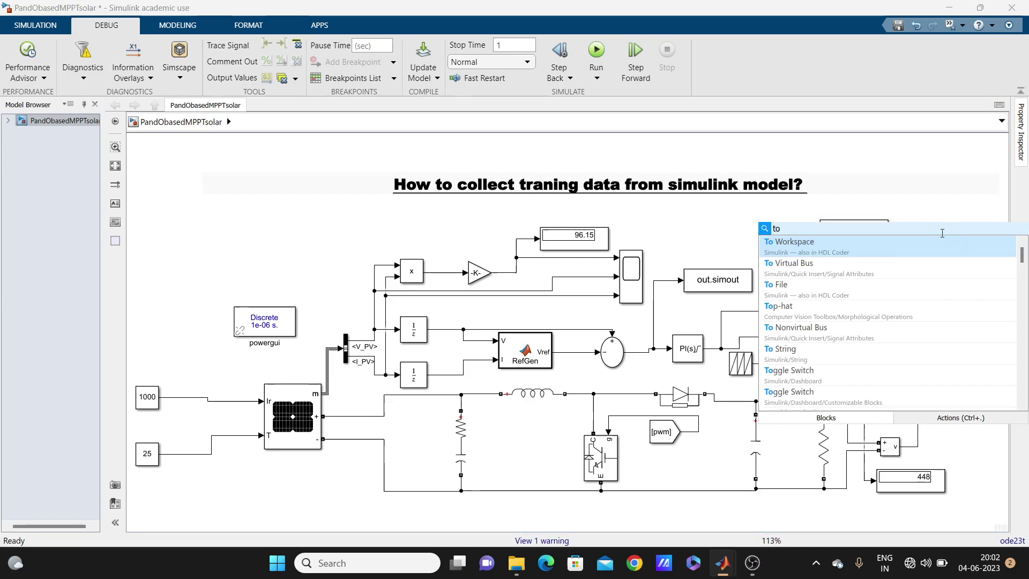
{"action": "left_click", "coordinate": [838, 247]}
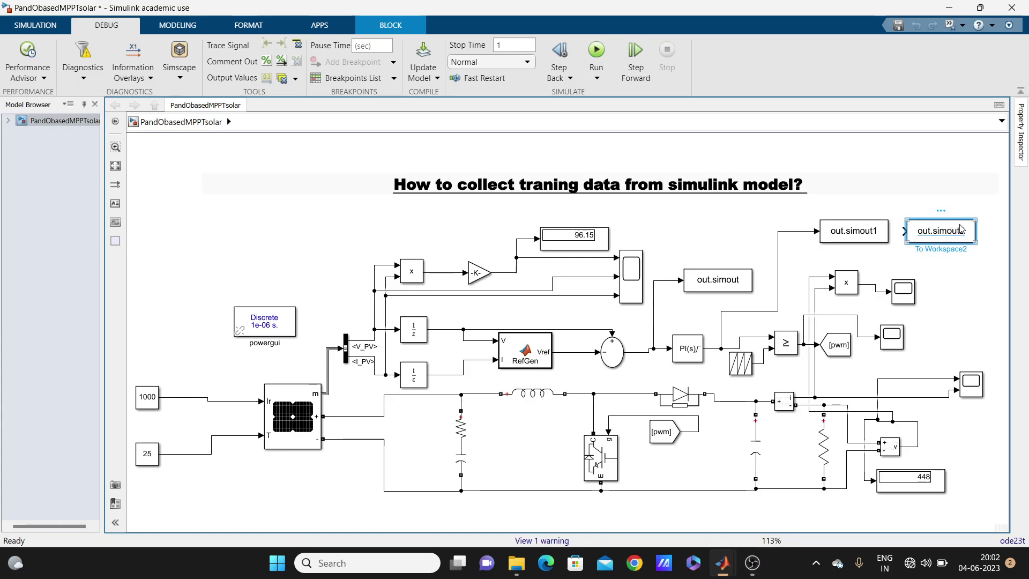
{"action": "key", "text": "Delete"}
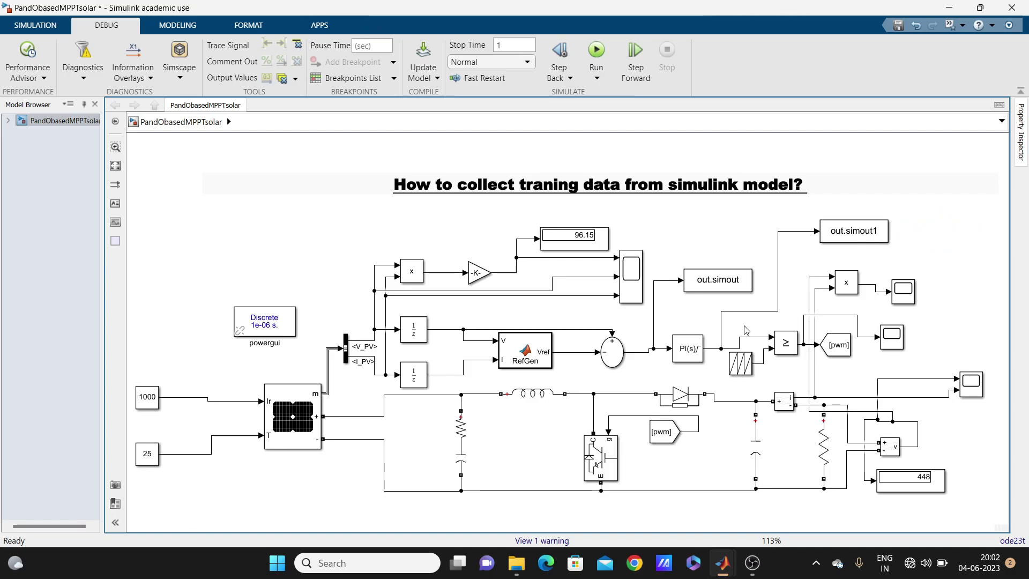
Change the out.simout To Workspace block's variable name to 'input' and apply it.
{"action": "left_click", "coordinate": [820, 214]}
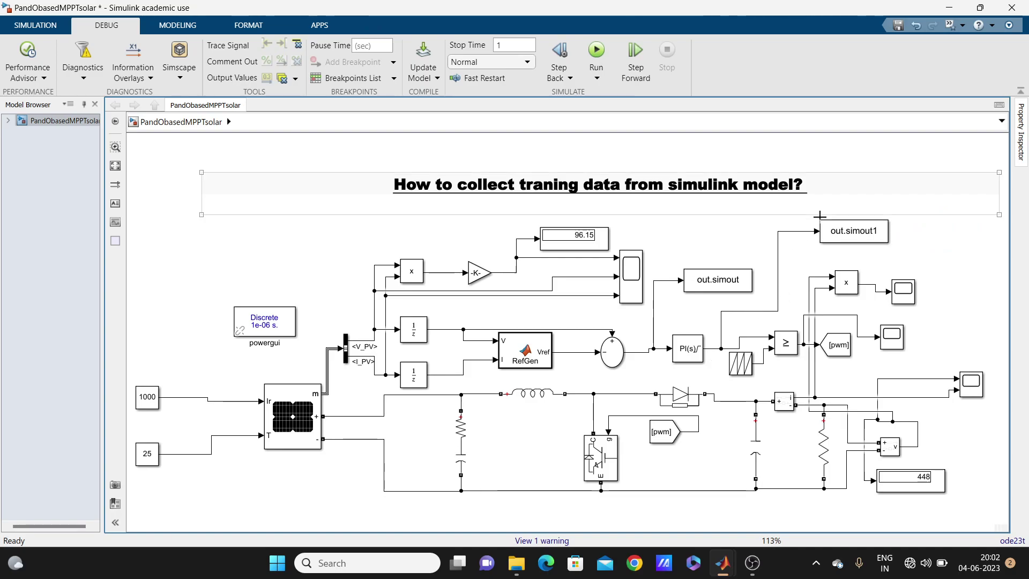
{"action": "left_click", "coordinate": [824, 223]}
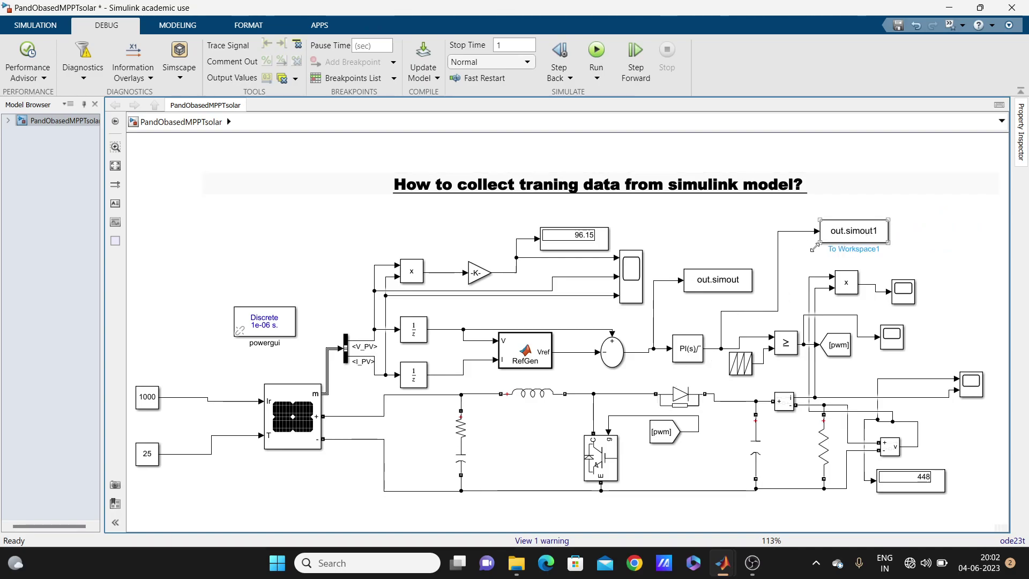
{"action": "double_click", "coordinate": [718, 279]}
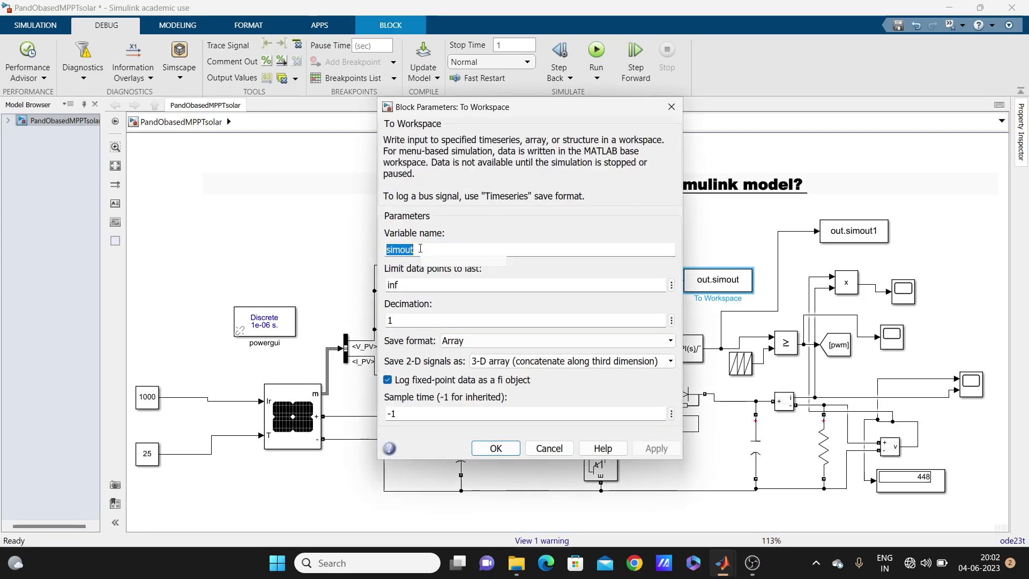
{"action": "type", "text": "input"}
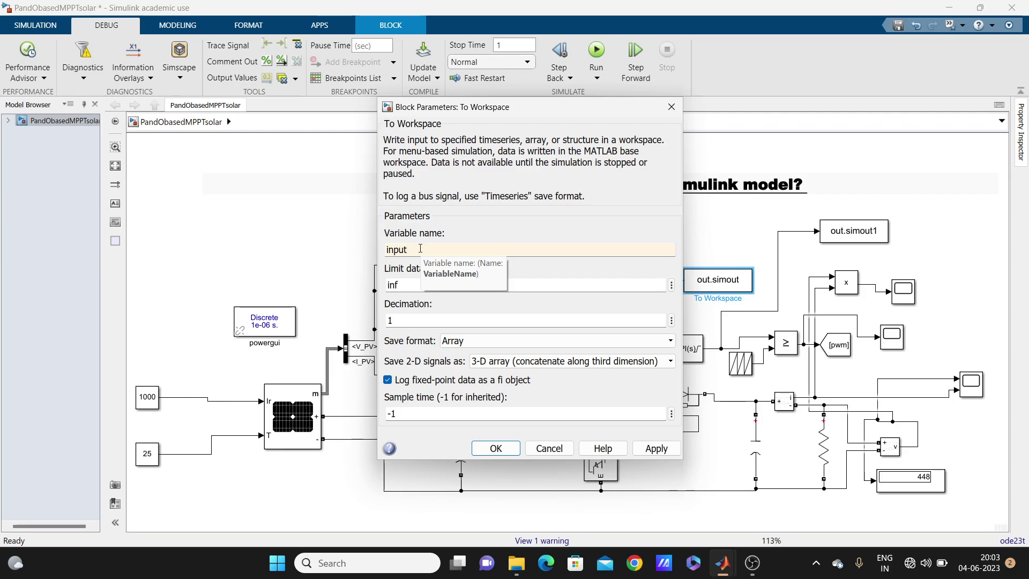
{"action": "left_click", "coordinate": [654, 448]}
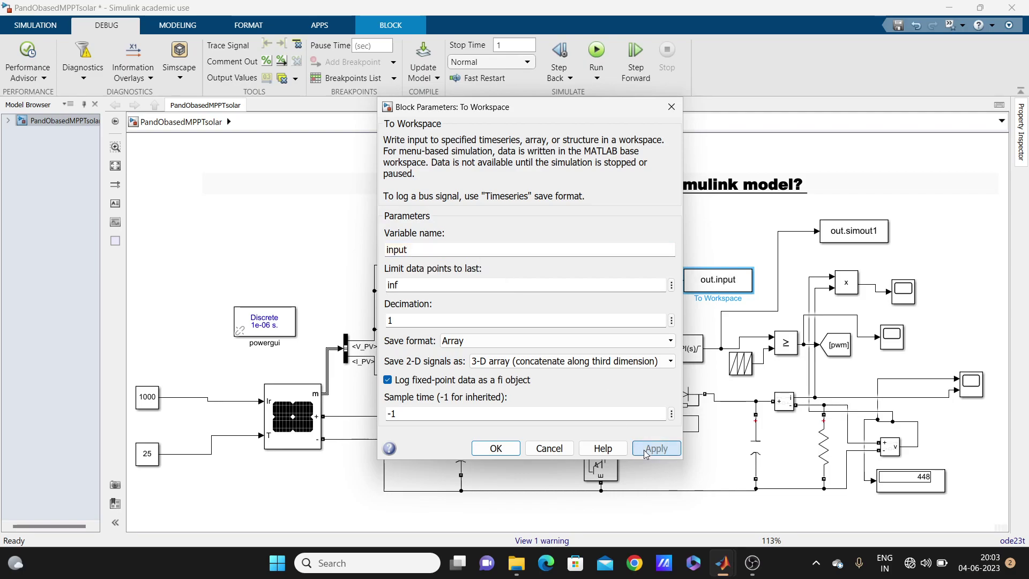
{"action": "left_click", "coordinate": [474, 449]}
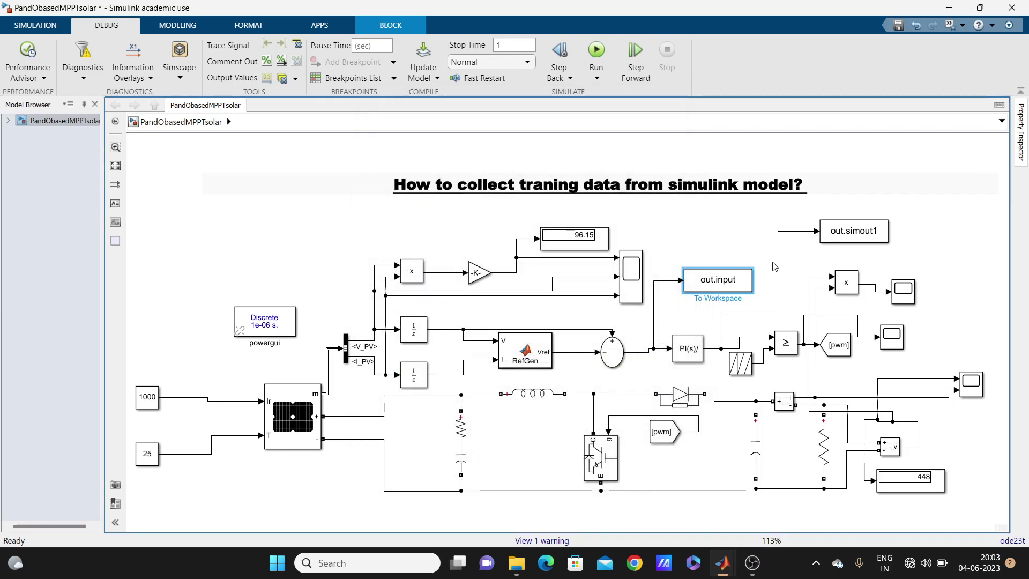
Change the out.simout1 To Workspace block's variable name to 'output' and apply it.
{"action": "double_click", "coordinate": [858, 240]}
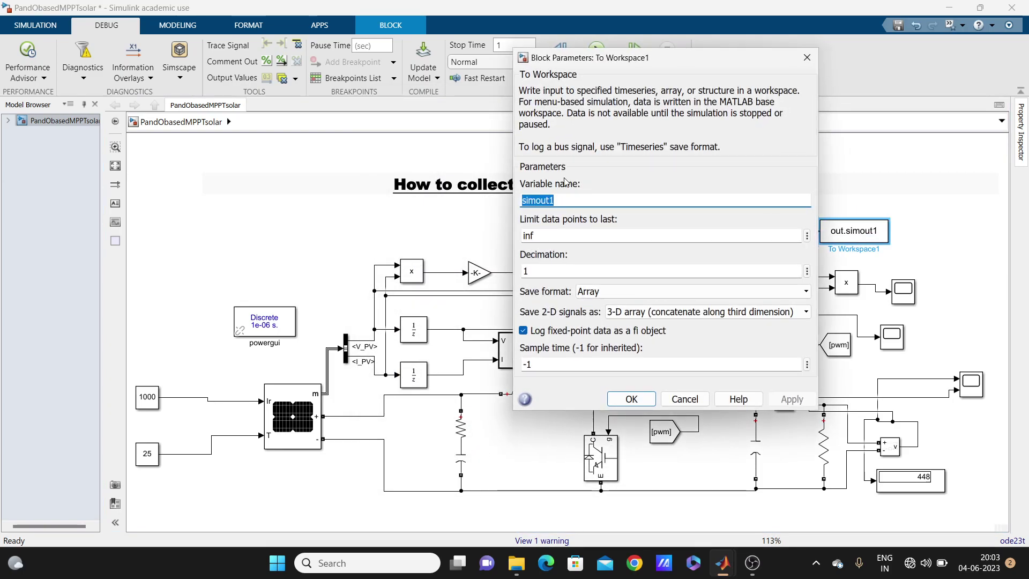
{"action": "type", "text": "out"}
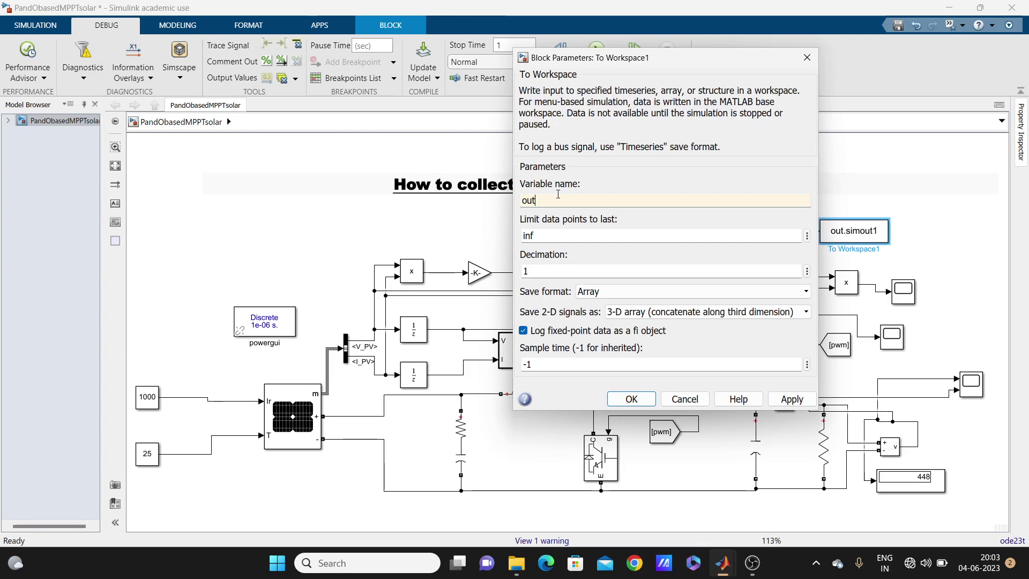
{"action": "type", "text": "put"}
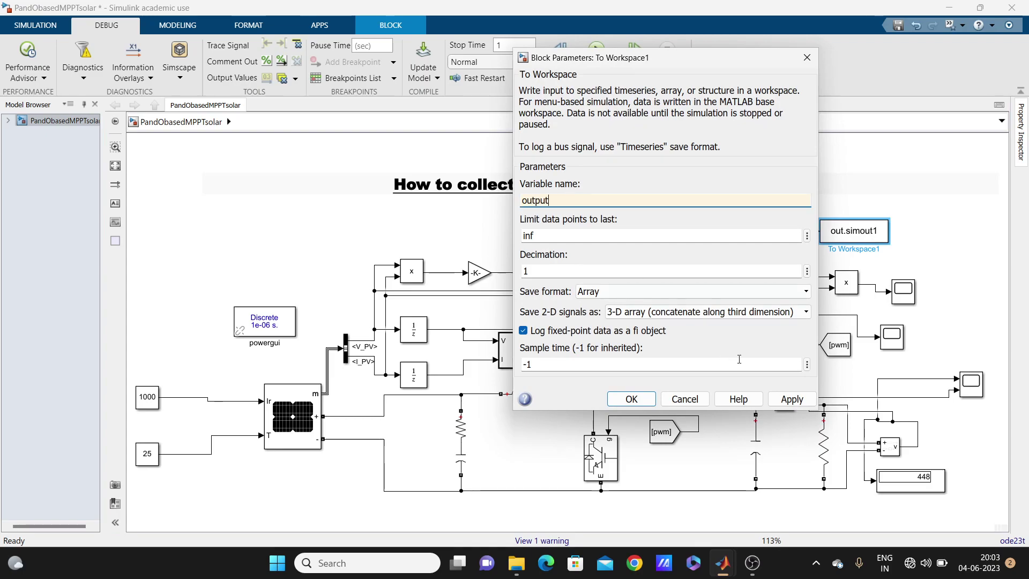
{"action": "left_click", "coordinate": [780, 400]}
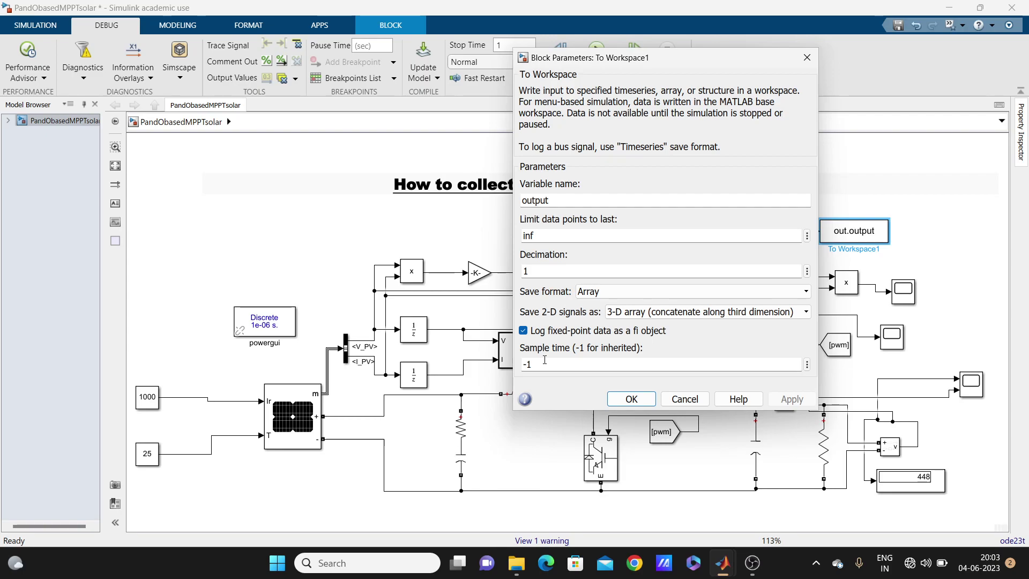
{"action": "left_click", "coordinate": [632, 401]}
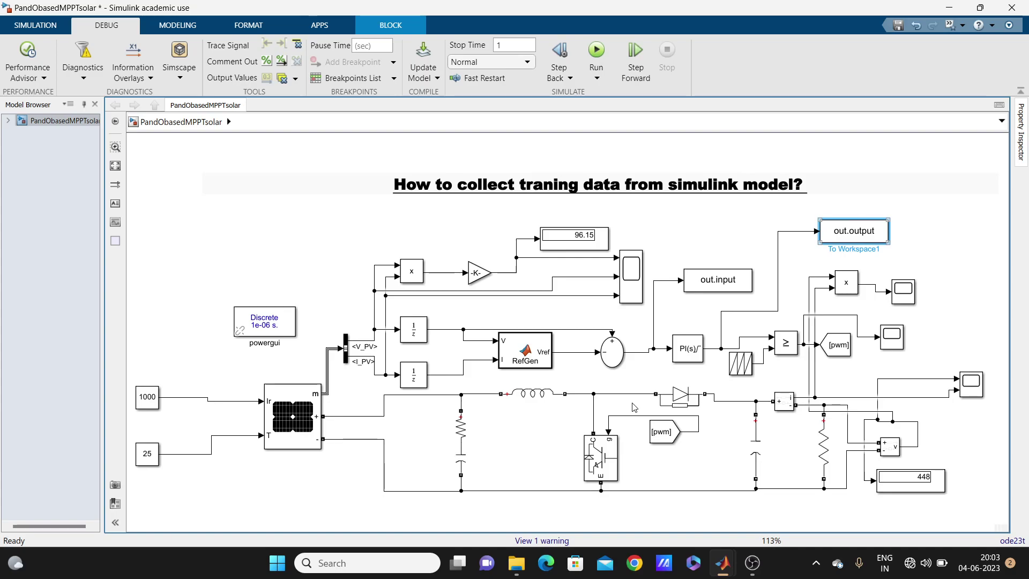
Run the PandObasedMPPTsolar simulation to completion, then minimize the Simulink window.
{"action": "left_click", "coordinate": [941, 229]}
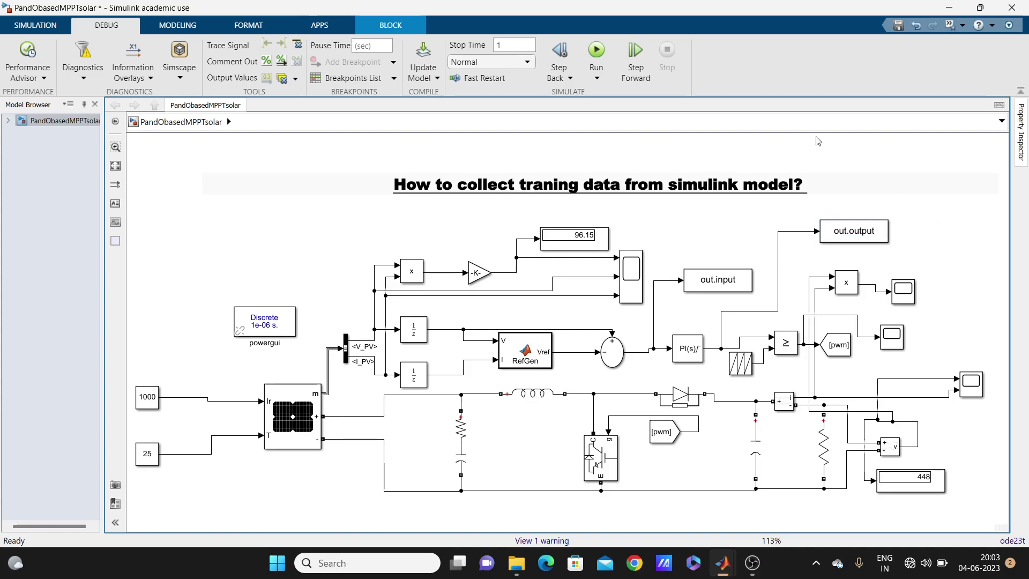
{"action": "left_click", "coordinate": [594, 51]}
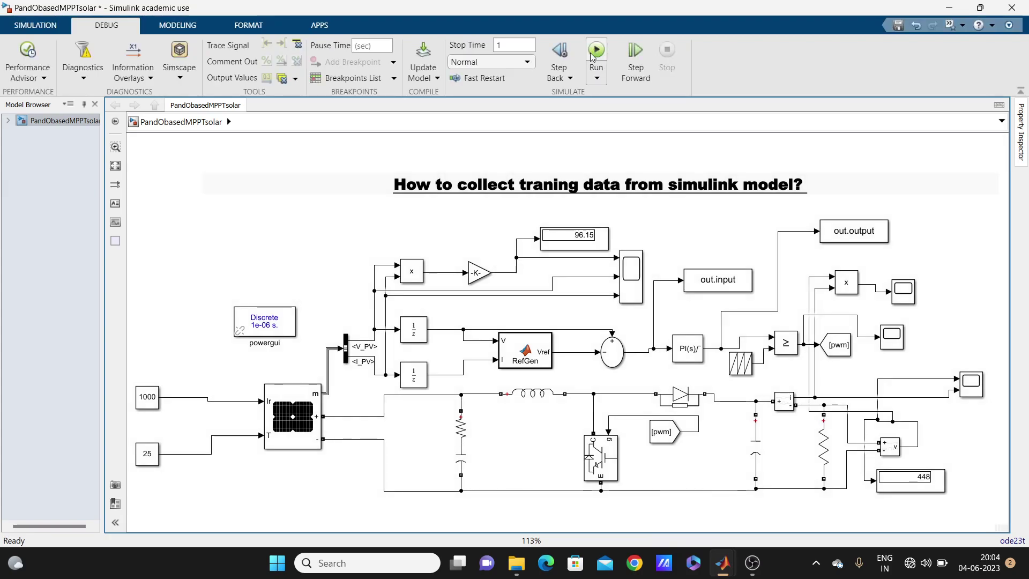
{"action": "left_click", "coordinate": [949, 10]}
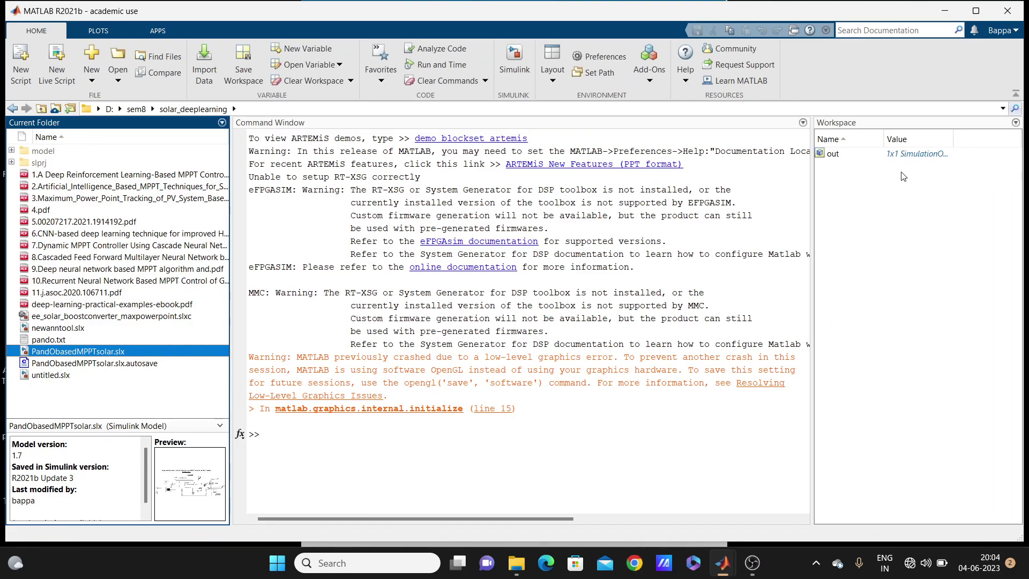
Open out.input in the maximized Variables editor and scroll to row 1000001 (-95.4231).
{"action": "left_click", "coordinate": [837, 156]}
{"action": "double_click", "coordinate": [833, 154]}
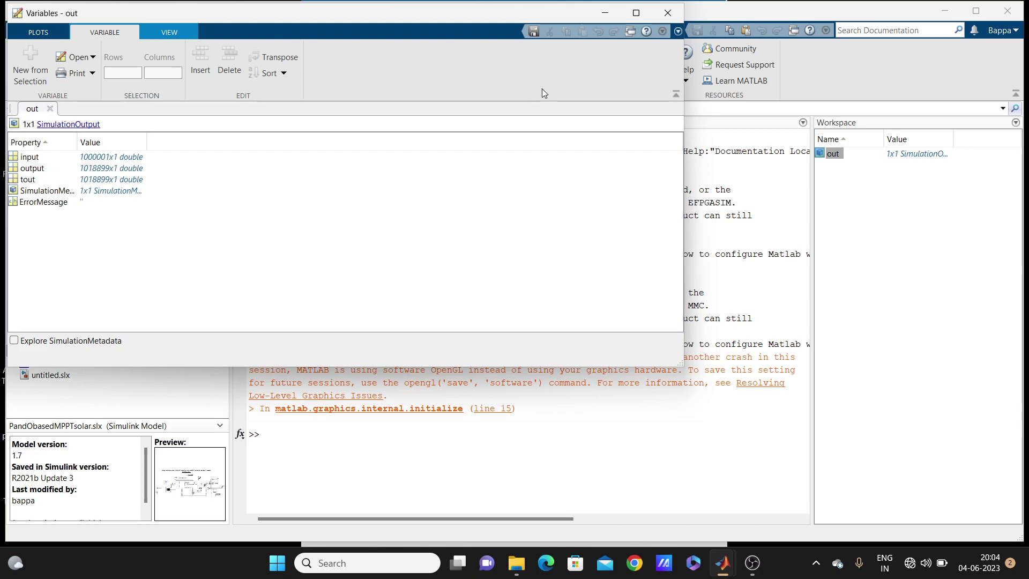
{"action": "left_click", "coordinate": [630, 12]}
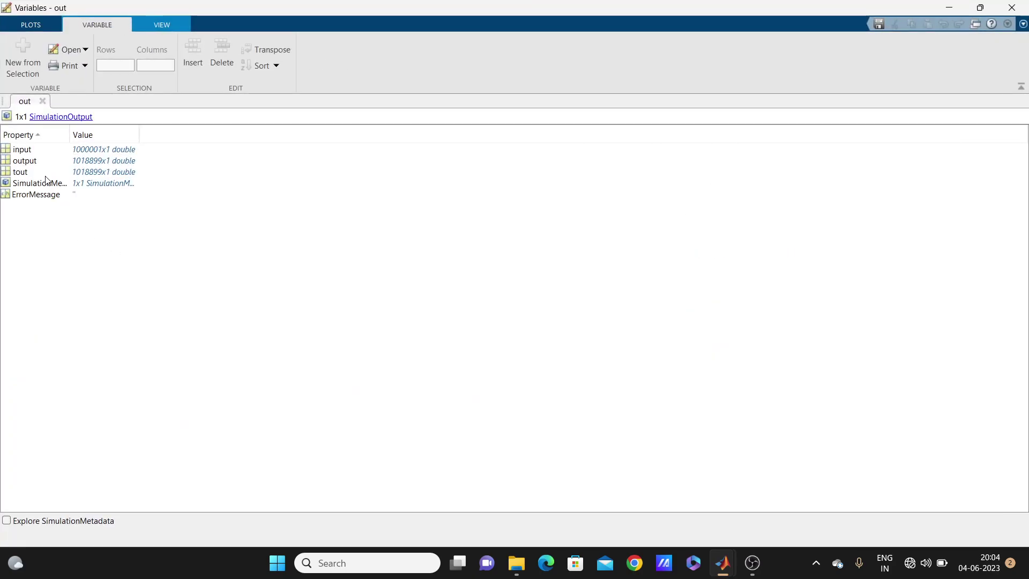
{"action": "left_click", "coordinate": [23, 152]}
{"action": "double_click", "coordinate": [22, 152]}
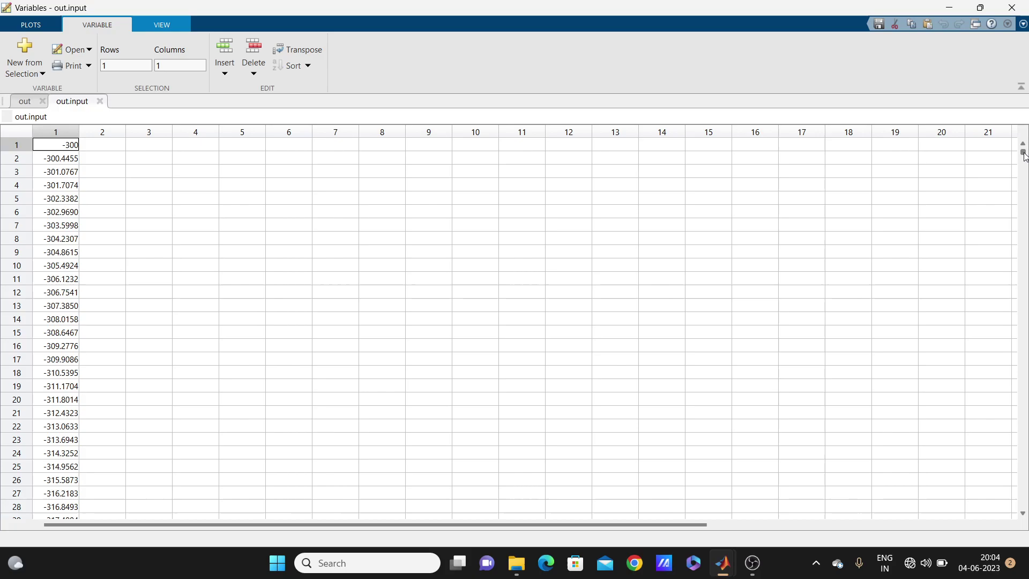
{"action": "left_click_drag", "start_coordinate": [1025, 155], "coordinate": [1027, 450]}
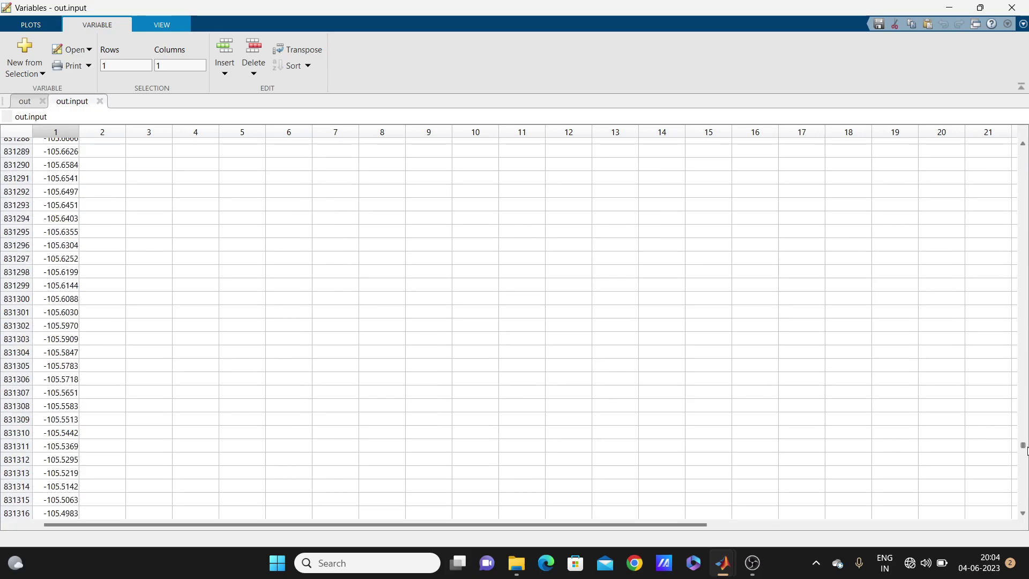
{"action": "left_click_drag", "start_coordinate": [1026, 450], "coordinate": [1028, 506]}
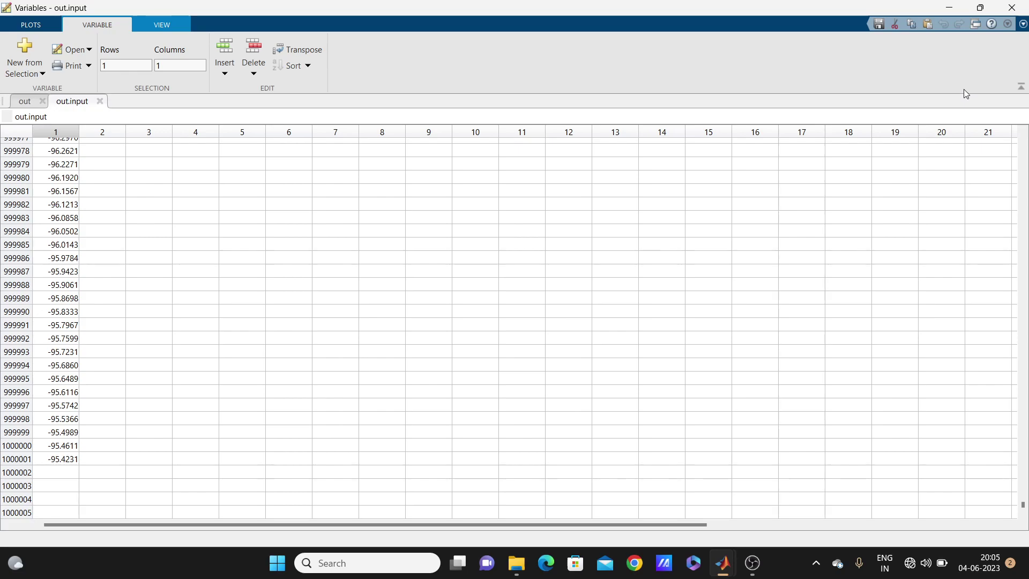
Open the all-zero out.output array in the Variables editor, then minimize the editor.
{"action": "left_click", "coordinate": [957, 5]}
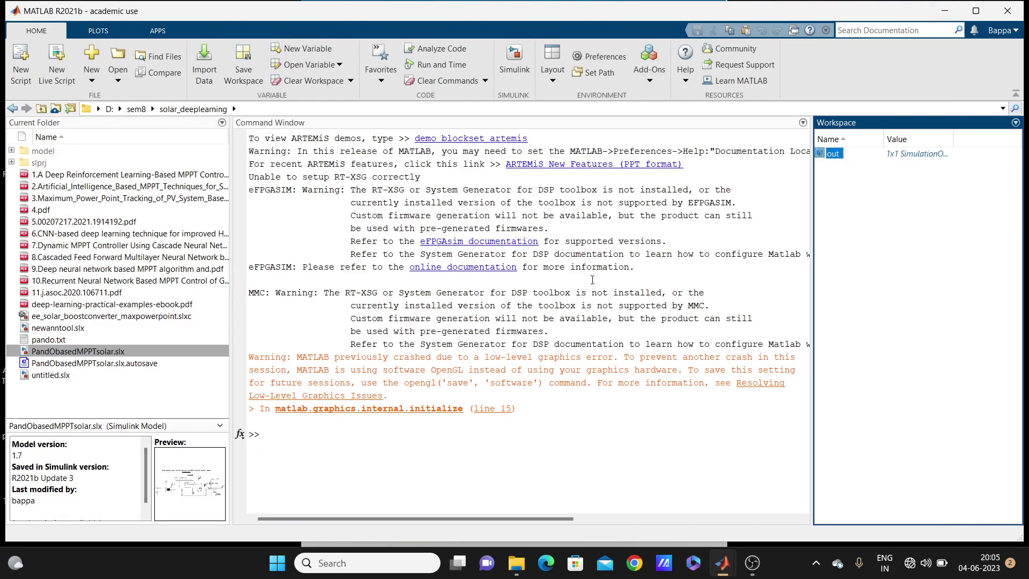
{"action": "mouse_move", "coordinate": [738, 550]}
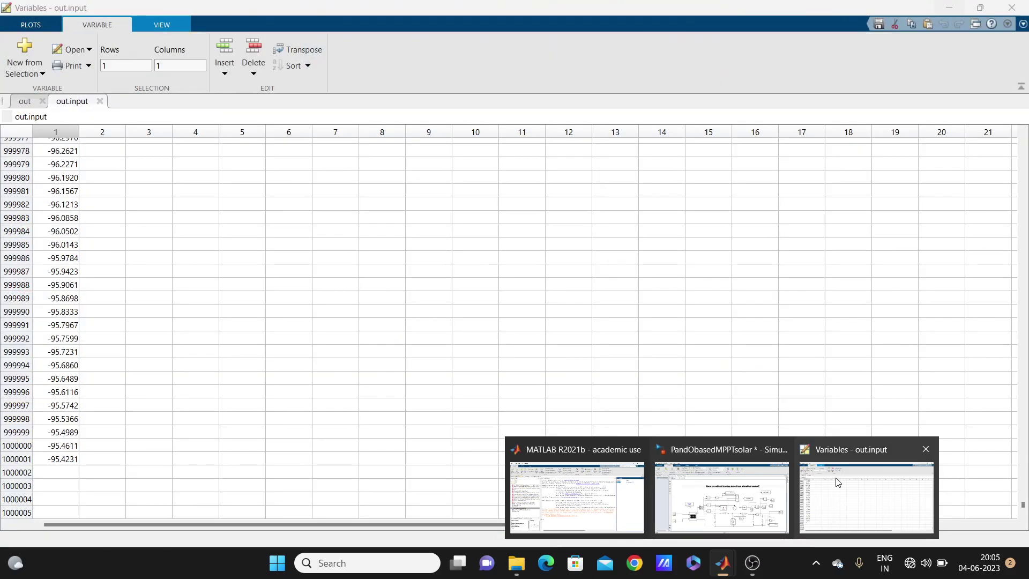
{"action": "mouse_move", "coordinate": [781, 489]}
{"action": "left_click", "coordinate": [861, 497]}
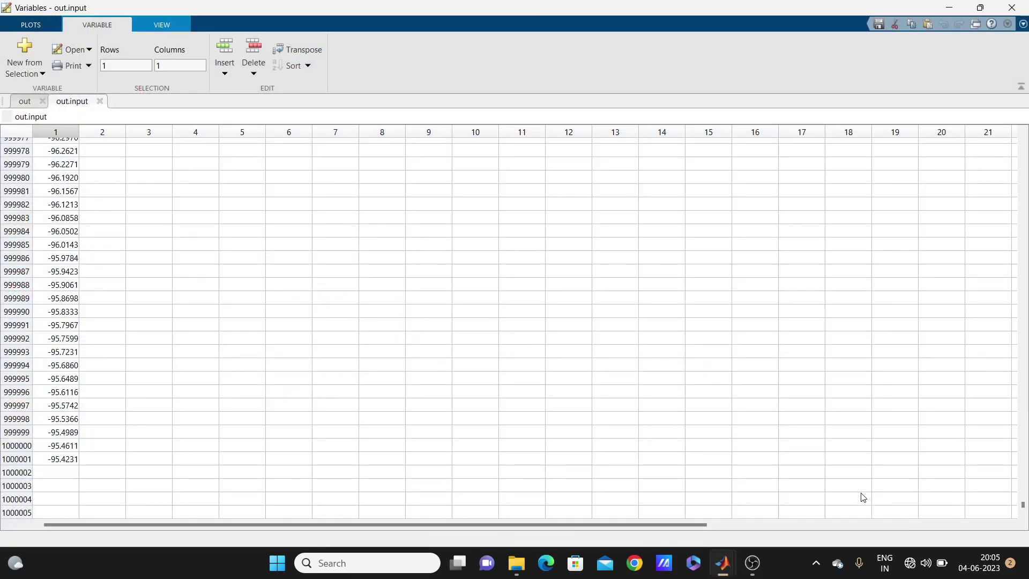
{"action": "left_click", "coordinate": [24, 101]}
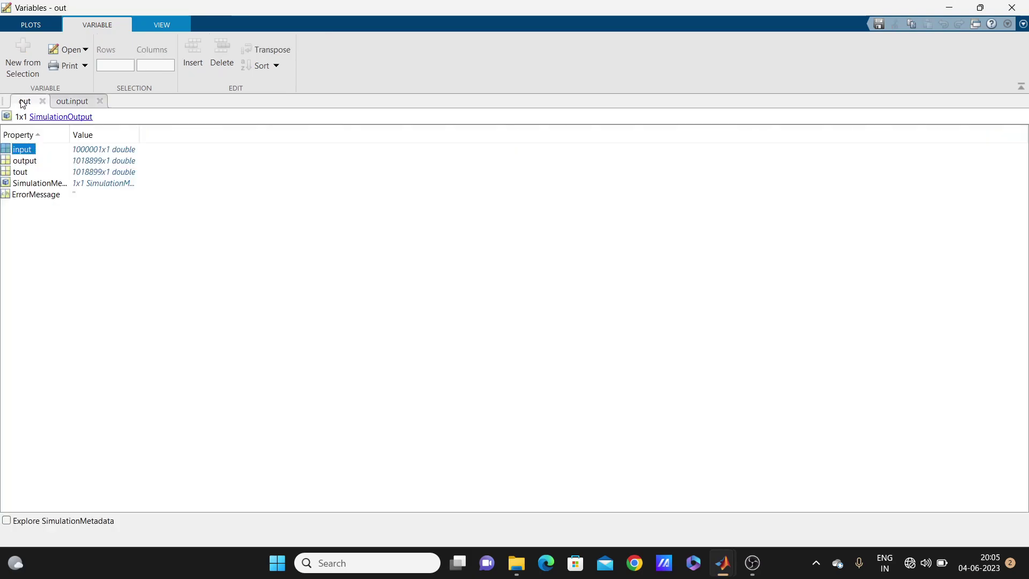
{"action": "double_click", "coordinate": [29, 161]}
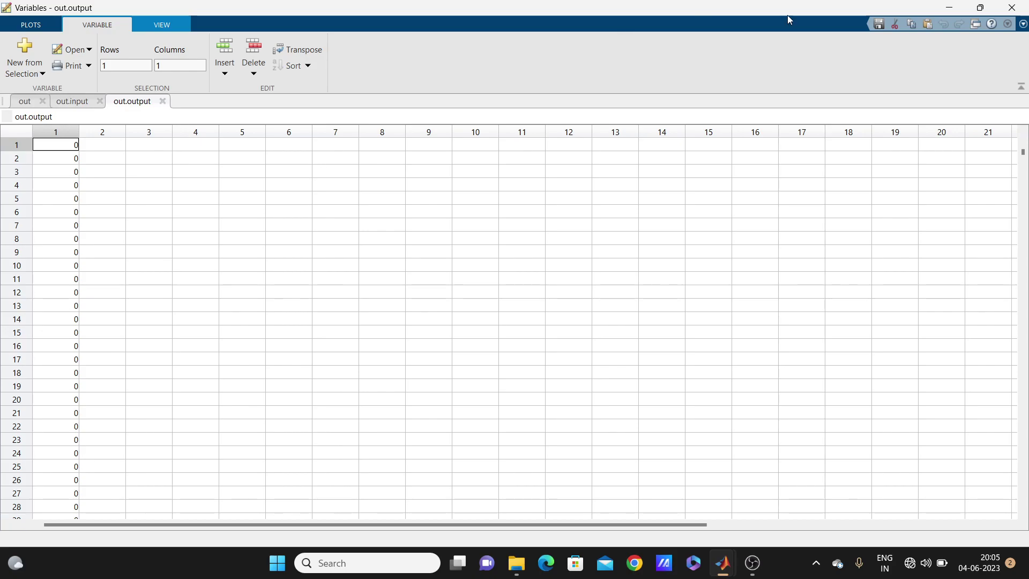
{"action": "left_click", "coordinate": [945, 6]}
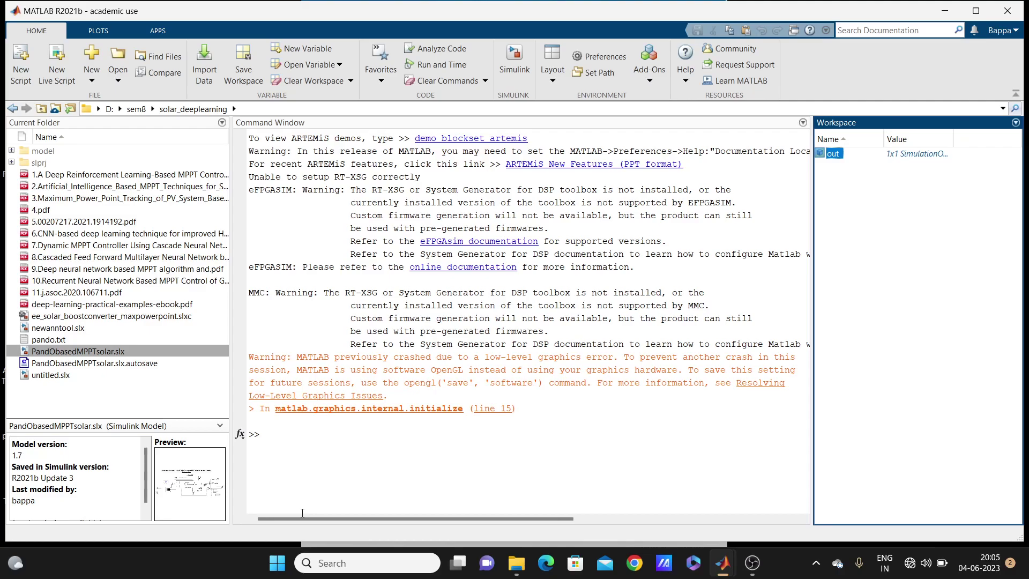
Run nnstart in the Command Window to list the Fitting, Pattern Recognition, Clustering and Time Series apps.
{"action": "left_click", "coordinate": [283, 439]}
{"action": "type", "text": "nnstart"}
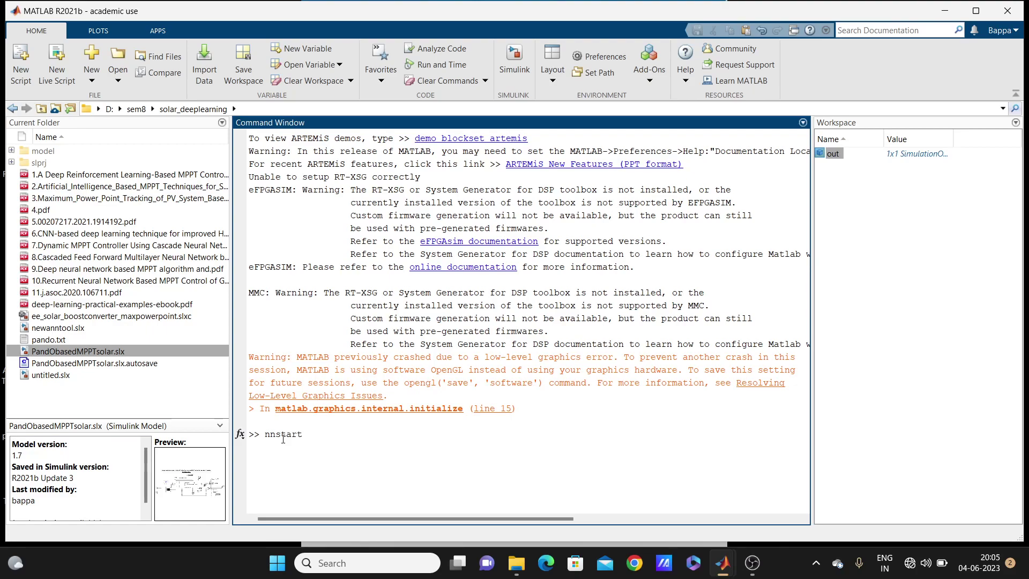
{"action": "key", "text": "Return"}
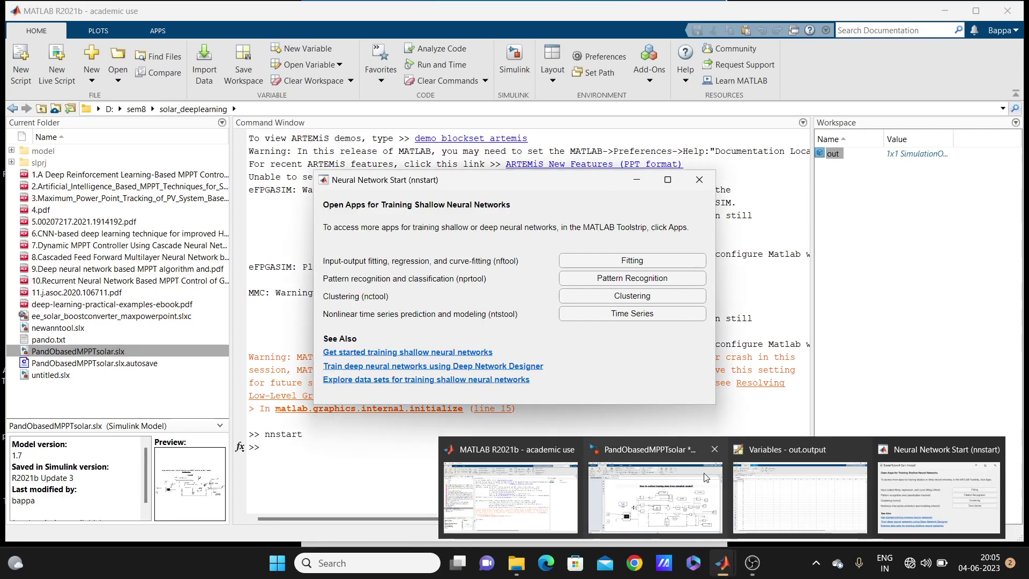
{"action": "left_click", "coordinate": [622, 260]}
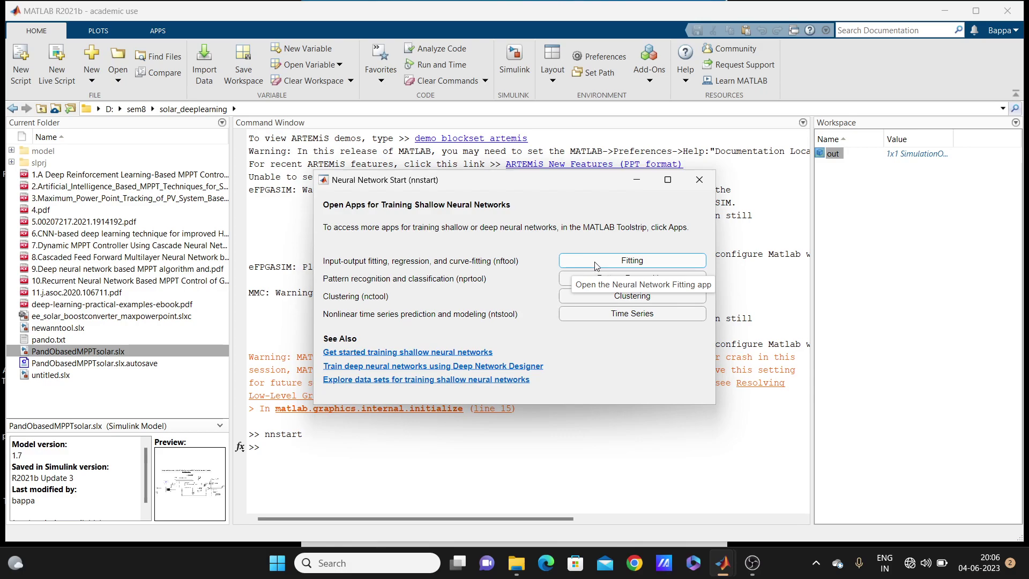
Launch the Neural Network Fitting app and choose Import > Import Data from the workspace.
{"action": "left_click", "coordinate": [659, 266]}
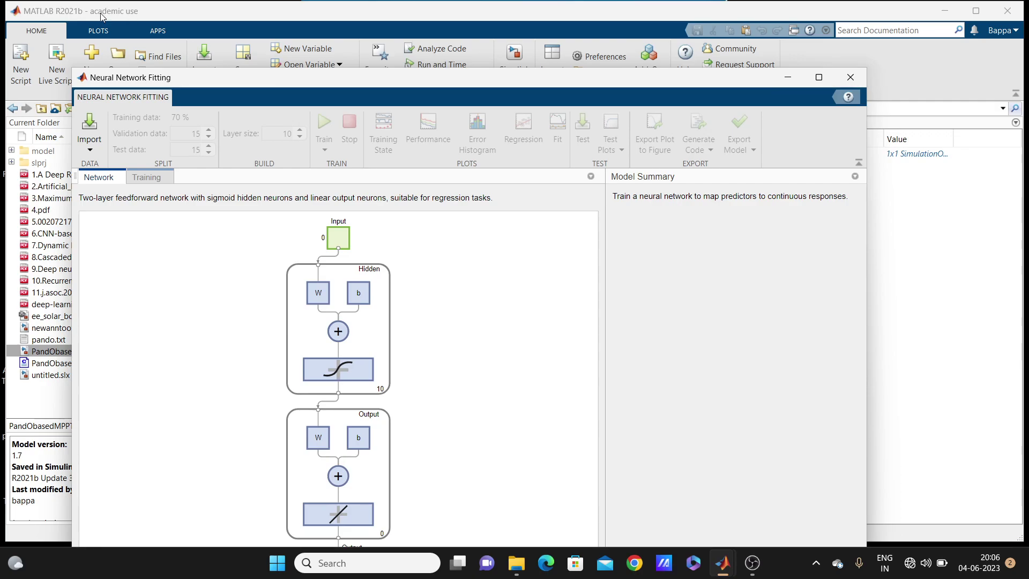
{"action": "left_click", "coordinate": [94, 156]}
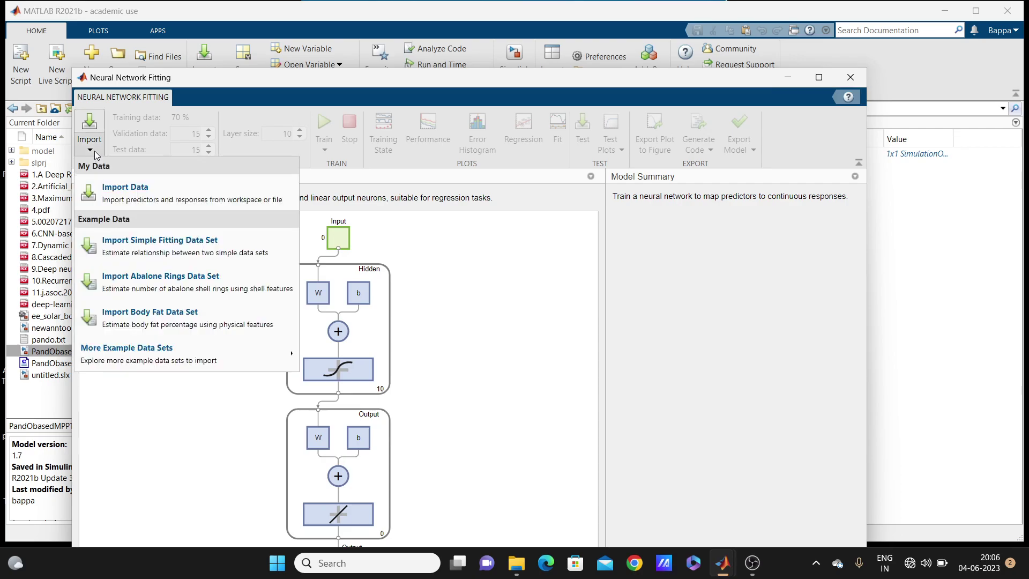
{"action": "left_click", "coordinate": [128, 194]}
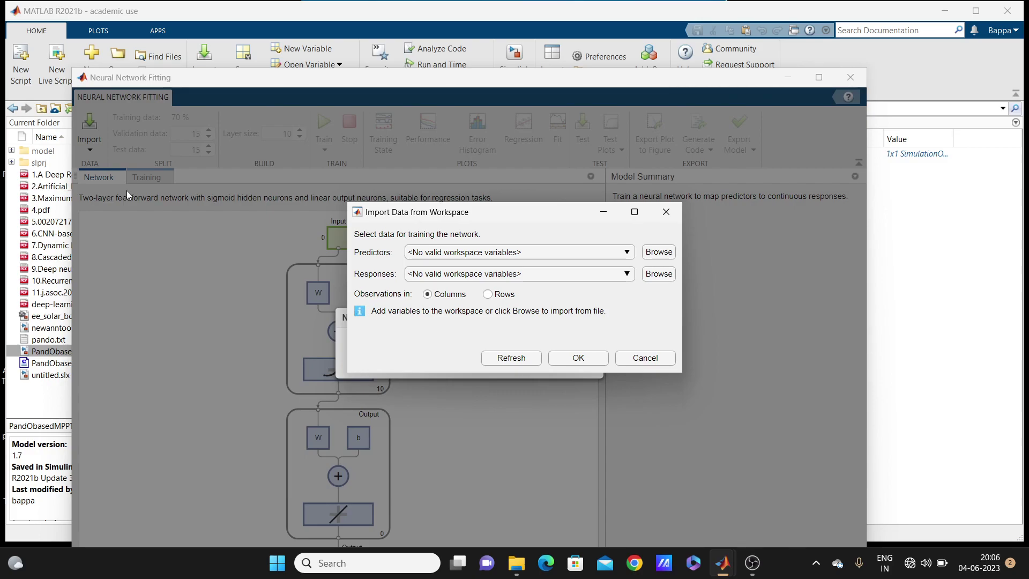
Check the empty Predictors list, cancel the import, and close the Fitting app with OK.
{"action": "left_click", "coordinate": [628, 254]}
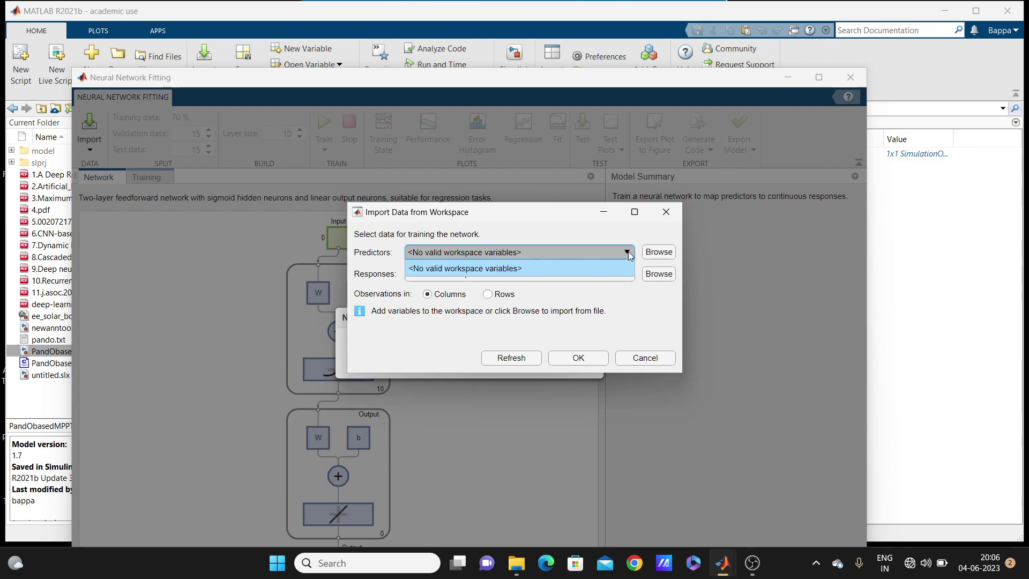
{"action": "left_click", "coordinate": [630, 256]}
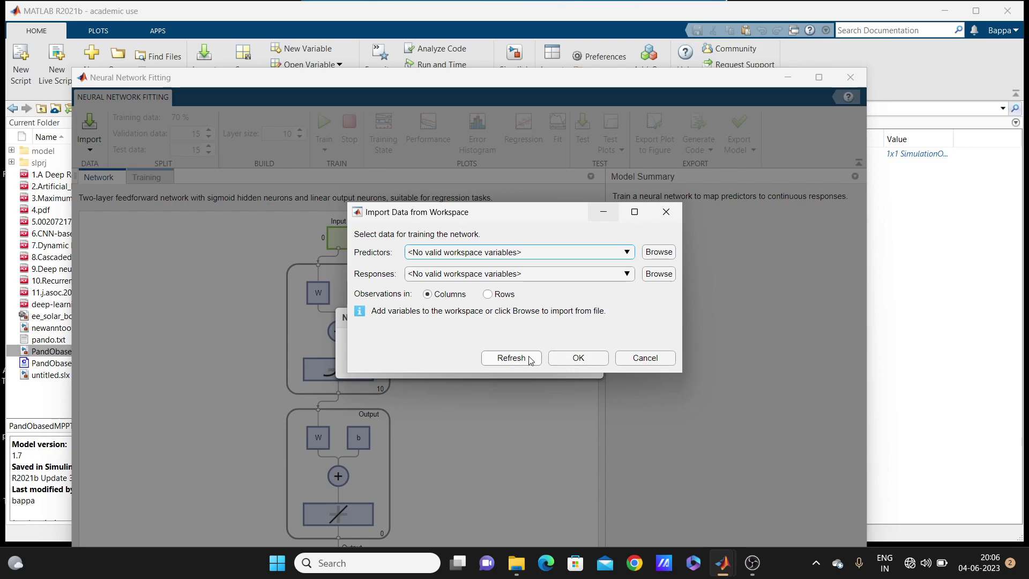
{"action": "left_click", "coordinate": [645, 358]}
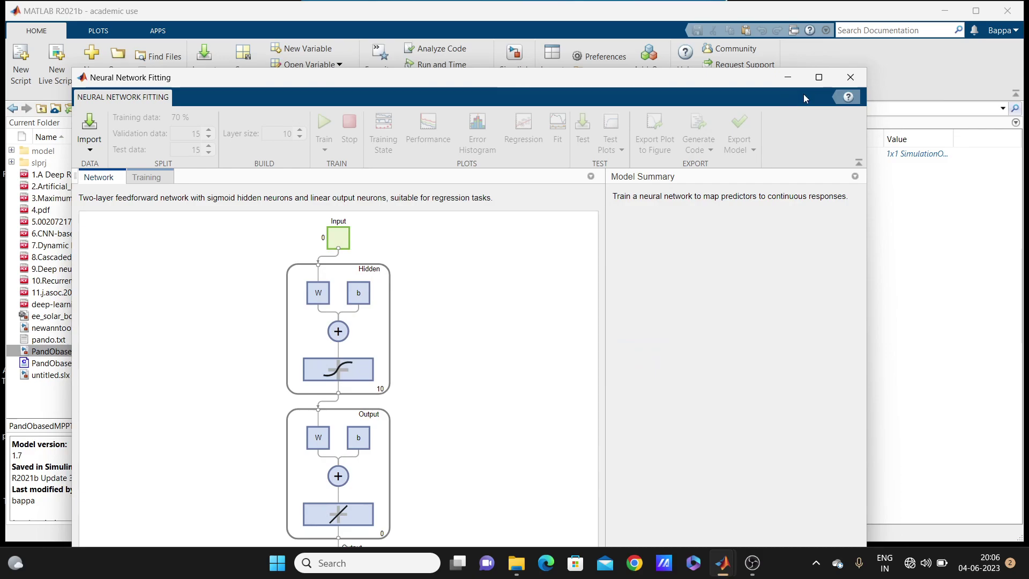
{"action": "left_click", "coordinate": [845, 81]}
{"action": "left_click", "coordinate": [517, 382]}
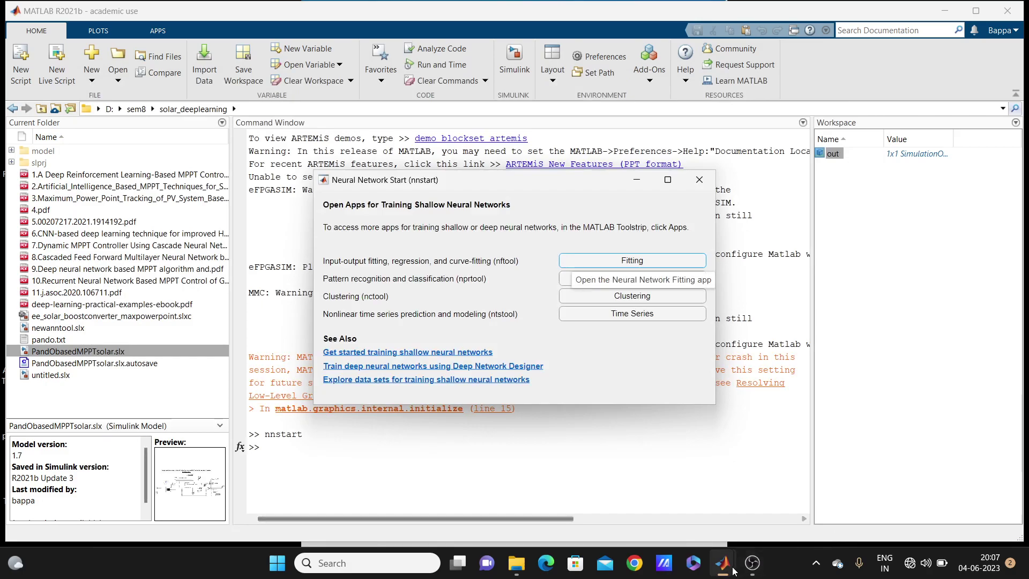
{"action": "mouse_move", "coordinate": [733, 571]}
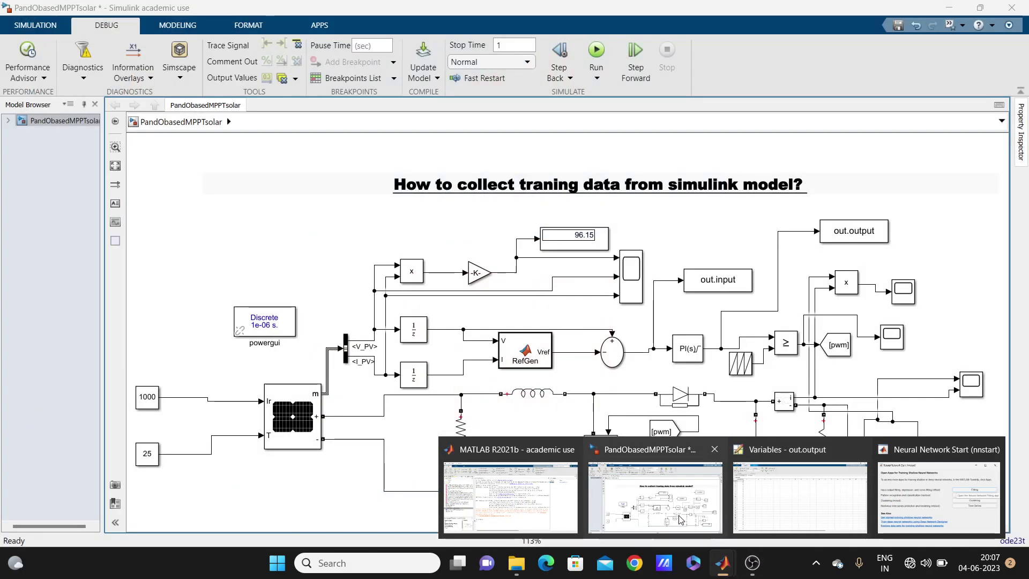
Restore the PandObasedMPPTsolar model window from its taskbar thumbnail.
{"action": "left_click", "coordinate": [678, 532]}
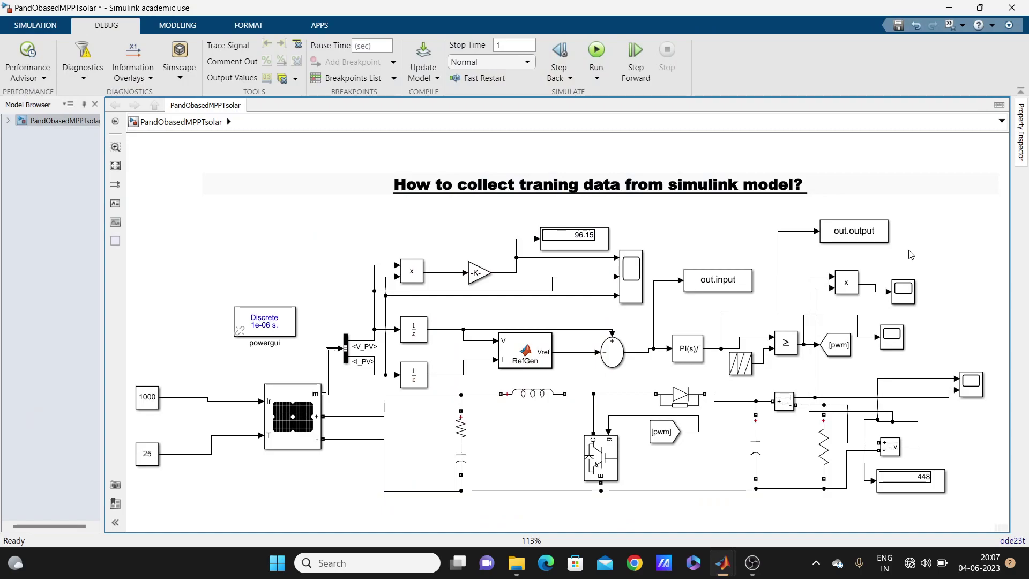